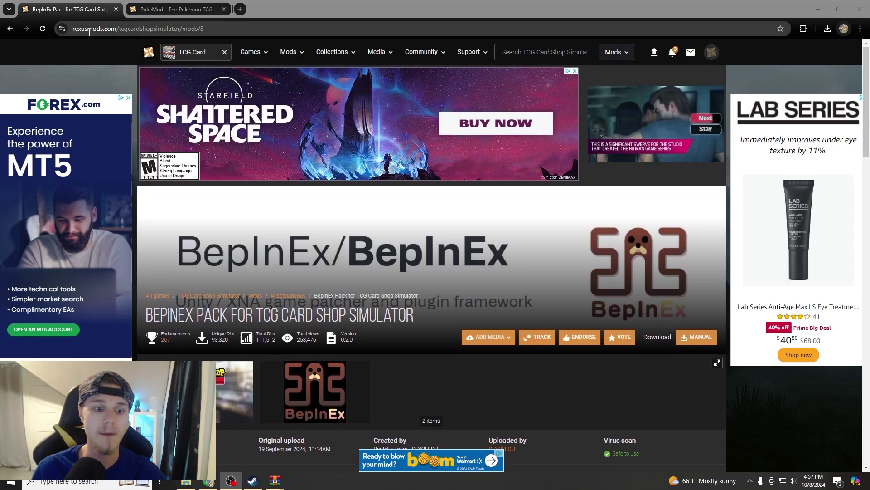
- Copy all five files from the downloaded BepInEx Pack archive to the clipboard in WinRAR
{"action": "scroll", "coordinate": [182, 272], "scroll_direction": "down", "scroll_amount": 2}
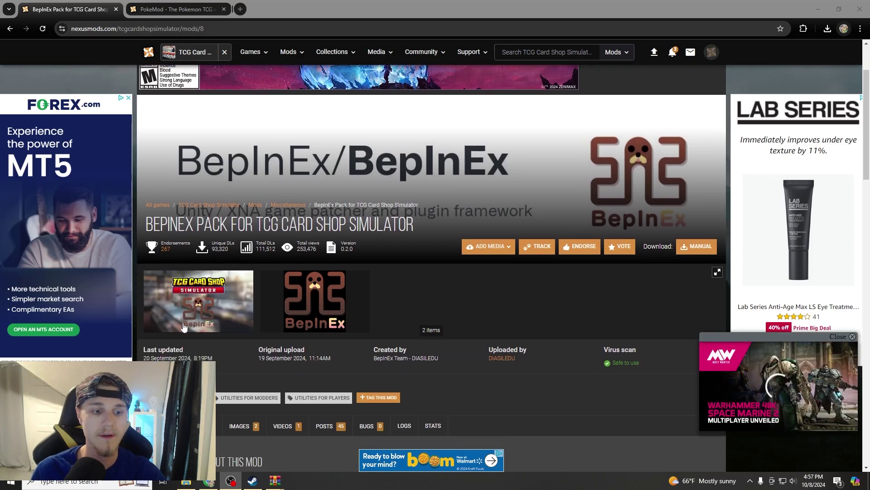
{"action": "scroll", "coordinate": [189, 309], "scroll_direction": "up", "scroll_amount": 2}
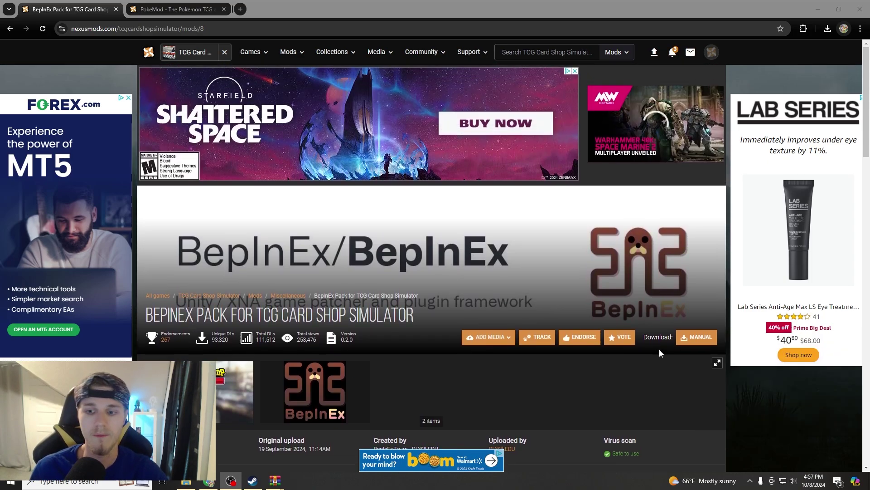
{"action": "left_click", "coordinate": [828, 29]}
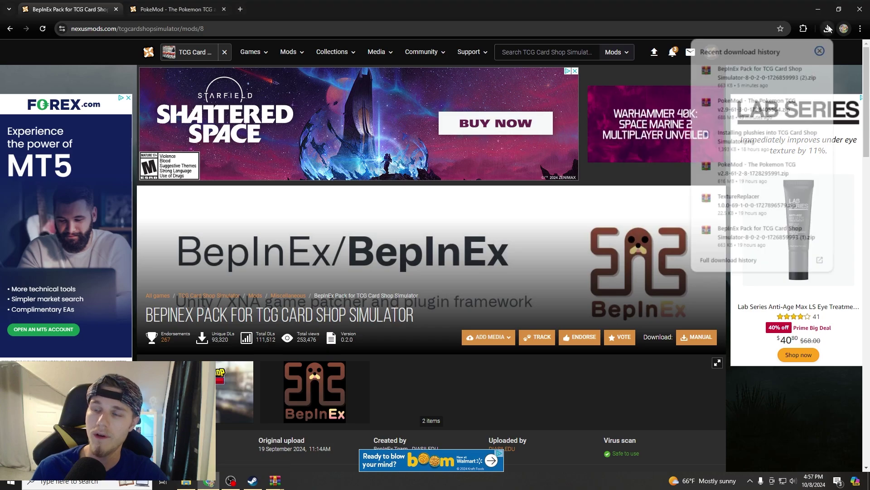
{"action": "left_click", "coordinate": [758, 81]}
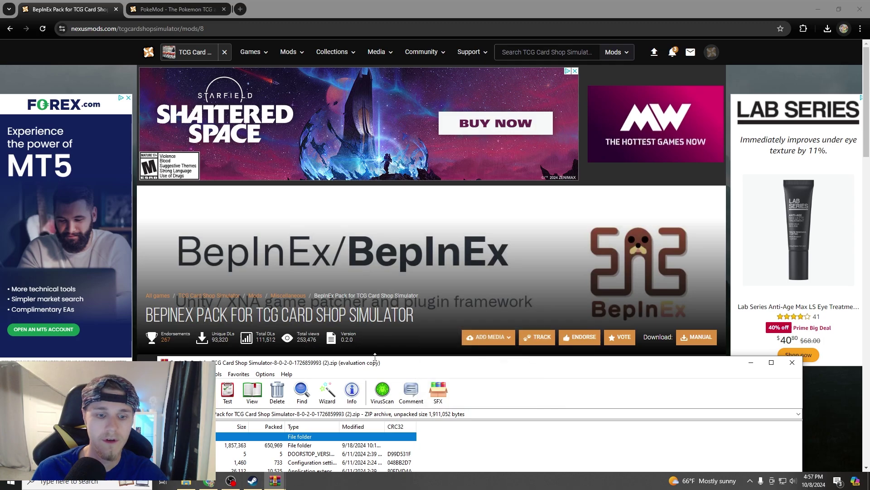
{"action": "left_click_drag", "start_coordinate": [255, 316], "coordinate": [237, 250]}
{"action": "right_click", "coordinate": [241, 259]}
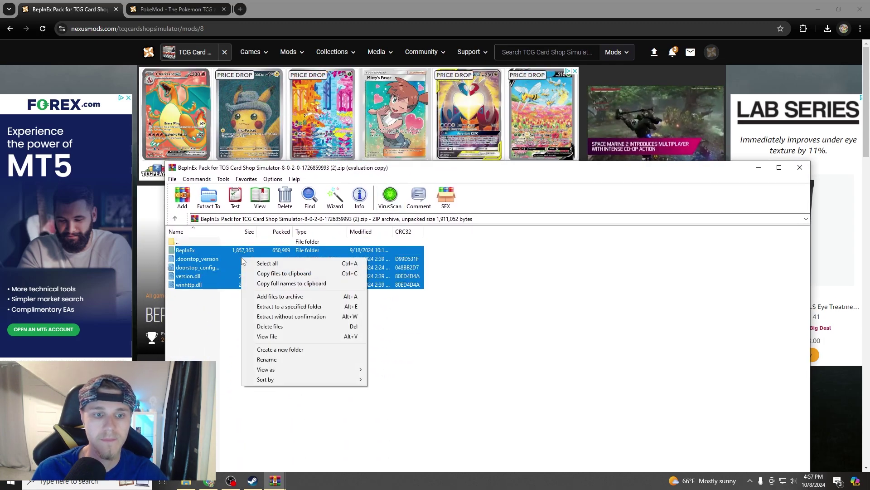
{"action": "left_click", "coordinate": [262, 274]}
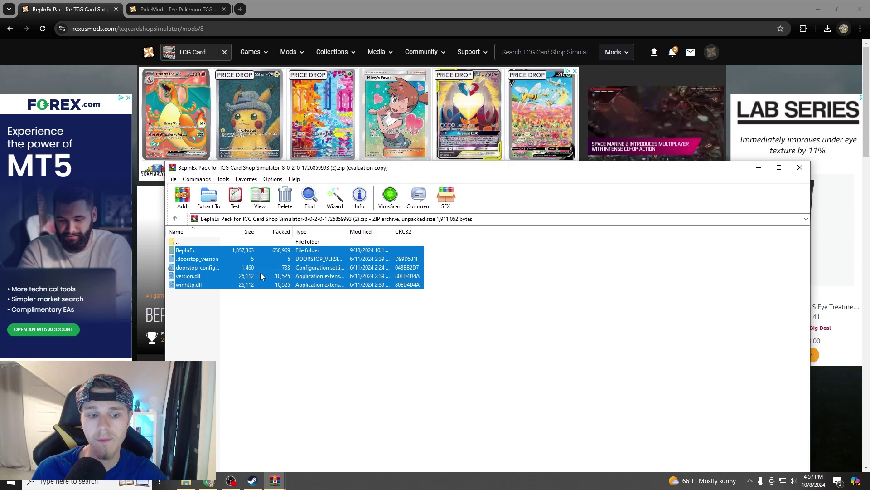
- Bring up TCG Card Shop Simulator's Manage options in the Steam library
{"action": "left_click", "coordinate": [262, 484]}
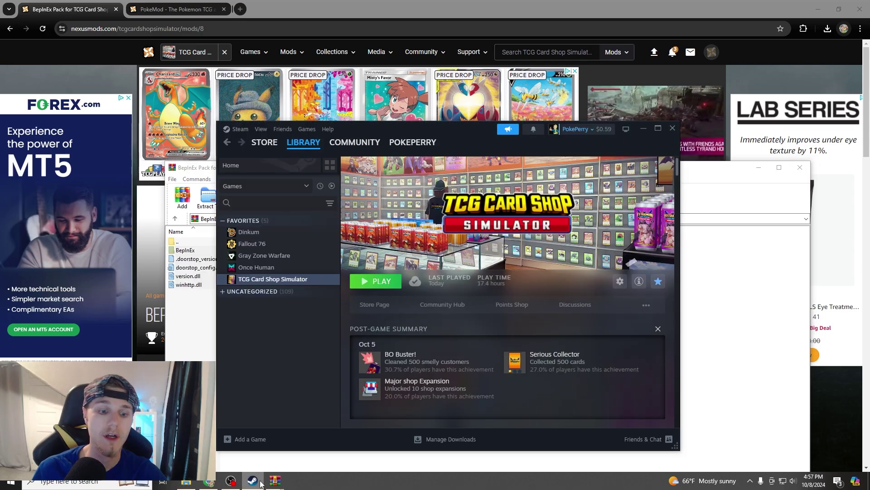
{"action": "right_click", "coordinate": [267, 281]}
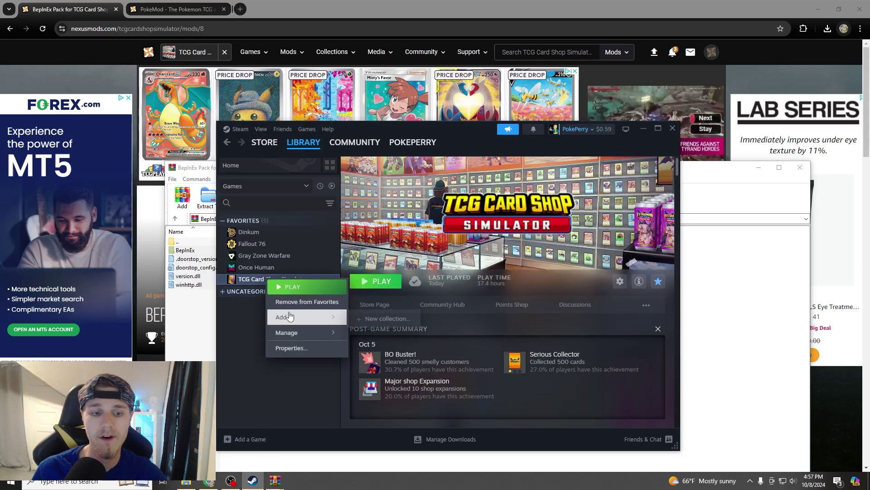
{"action": "mouse_move", "coordinate": [292, 332]}
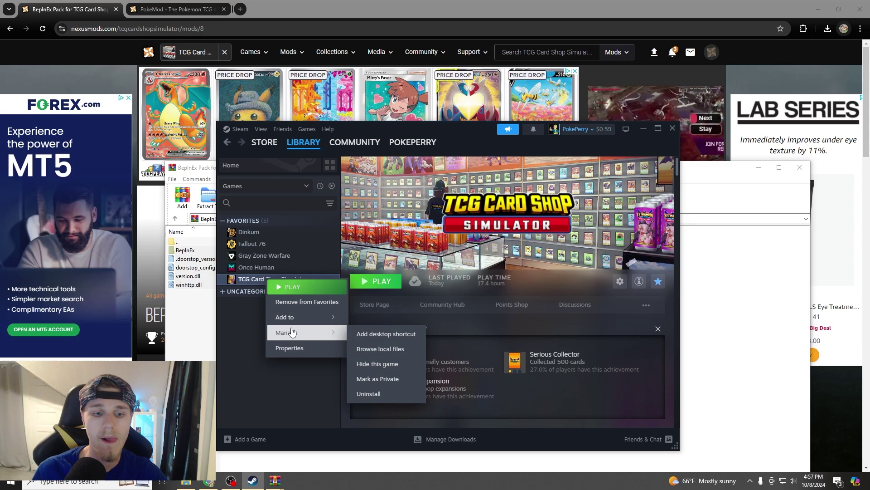
- Paste the BepInEx pack into the game folder, replacing existing files, then open BepInEx\plugins
{"action": "left_click", "coordinate": [373, 348]}
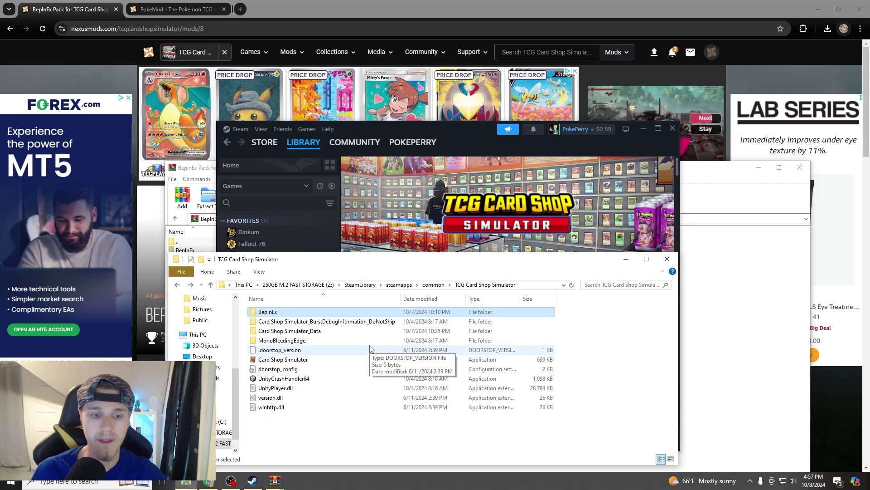
{"action": "left_click", "coordinate": [298, 436]}
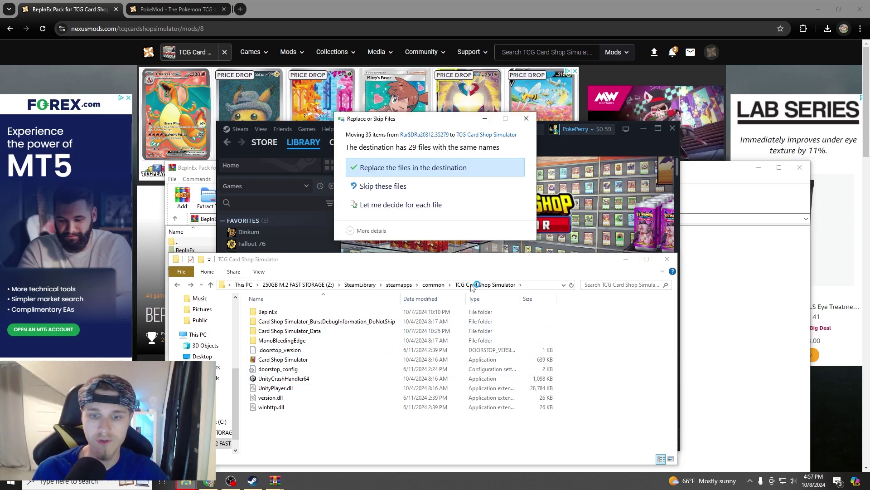
{"action": "left_click", "coordinate": [426, 168]}
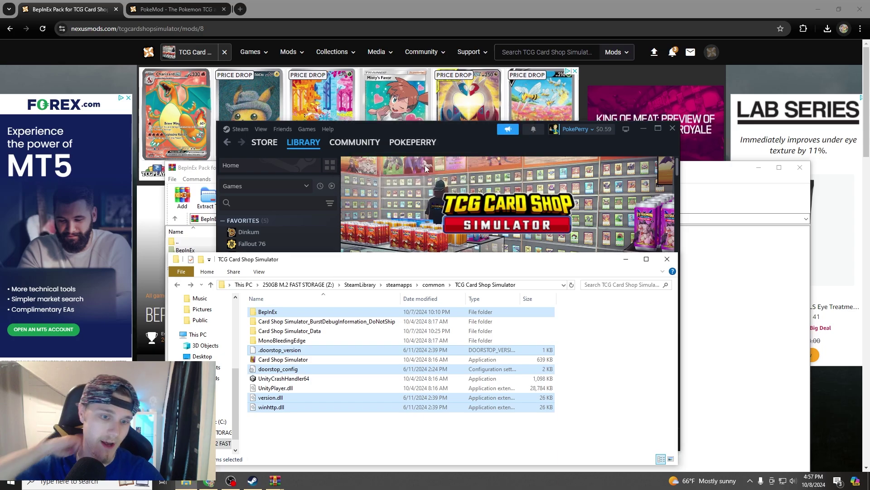
{"action": "left_click", "coordinate": [317, 435]}
{"action": "double_click", "coordinate": [300, 313]}
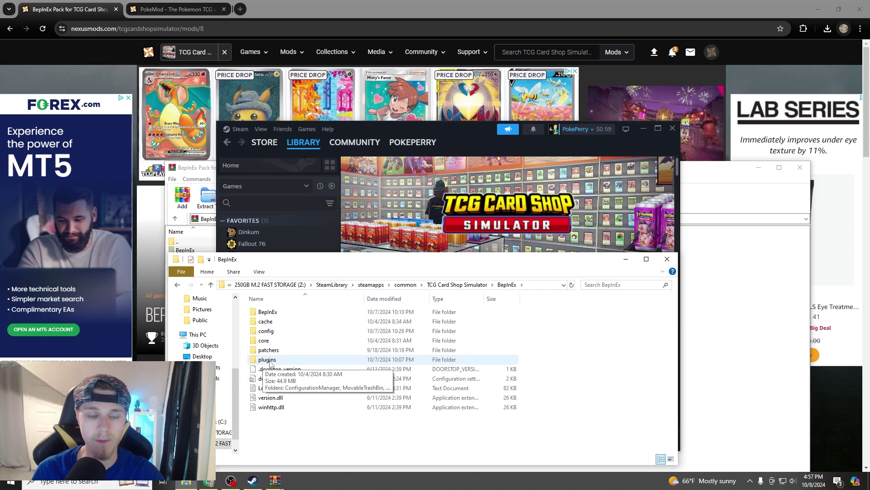
{"action": "double_click", "coordinate": [268, 359]}
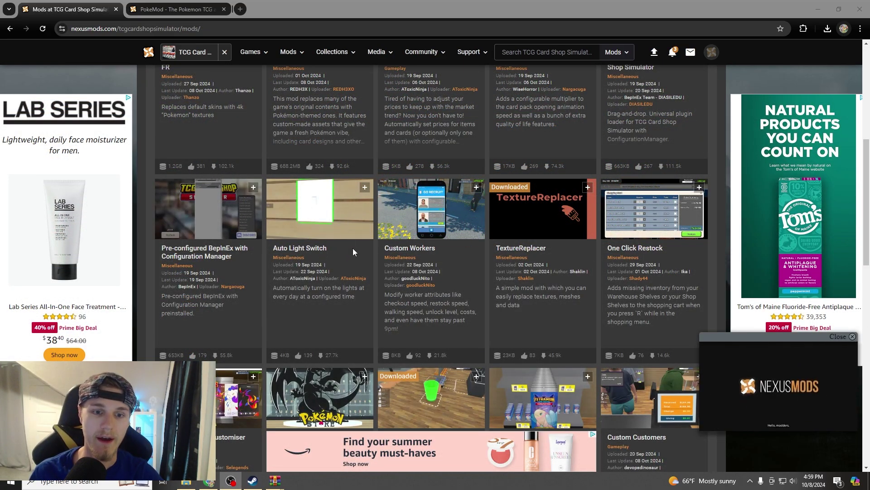
- Download AutoLightSwitch-1-1-1-0-1727025969.zip from the Auto Light Switch page using manual slow download
{"action": "left_click", "coordinate": [371, 249]}
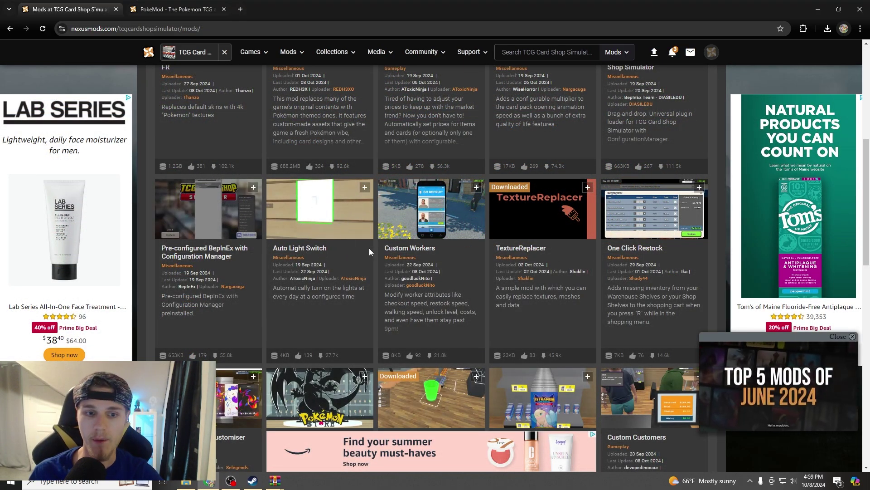
{"action": "left_click", "coordinate": [308, 227]}
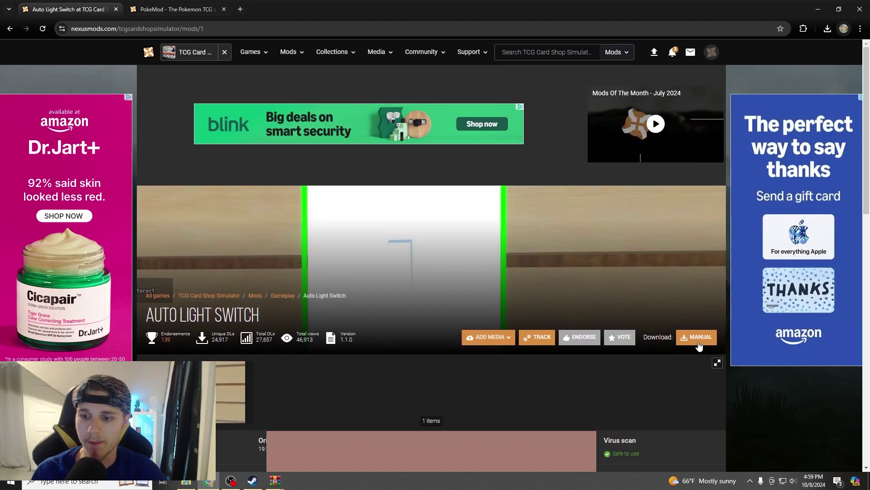
{"action": "left_click", "coordinate": [697, 337]}
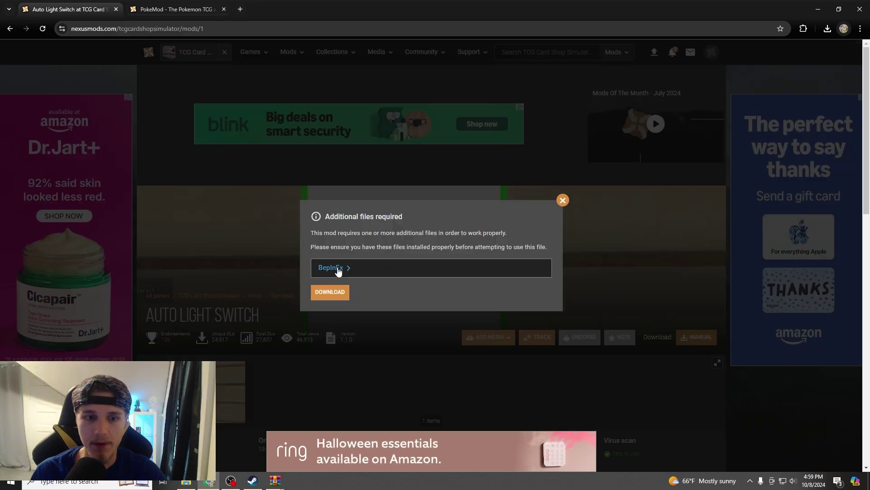
{"action": "left_click", "coordinate": [336, 291]}
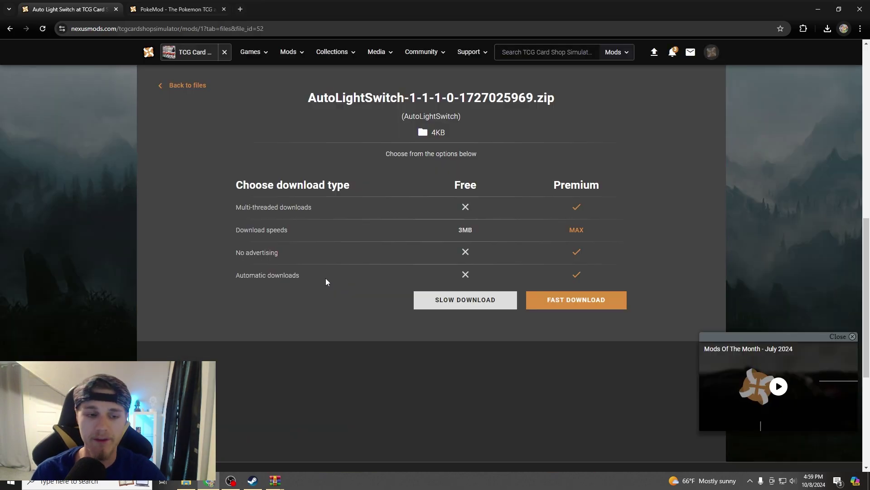
{"action": "left_click", "coordinate": [504, 300]}
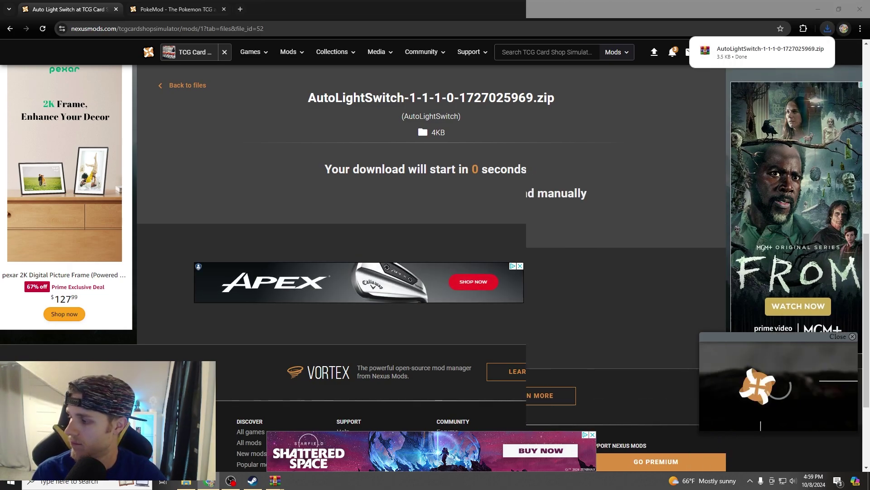
- Copy the AutoLightSwitch file from the zip's BepInEx\plugins folder to the clipboard
{"action": "left_click", "coordinate": [752, 52]}
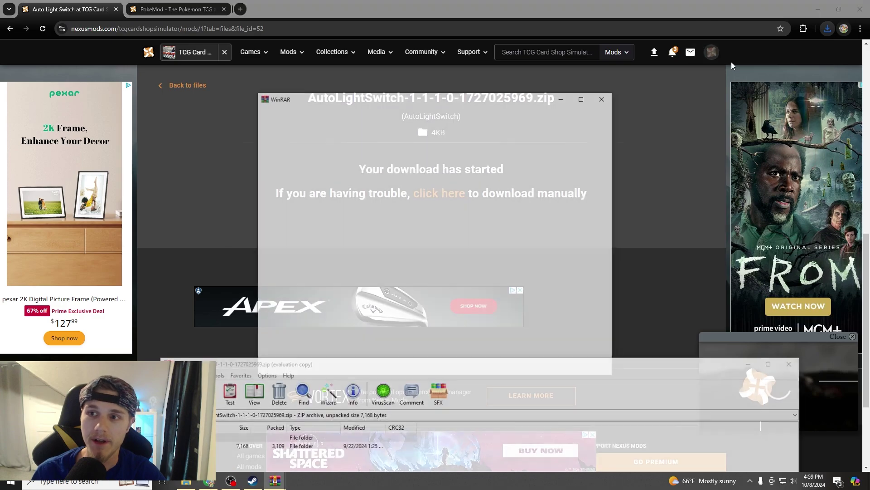
{"action": "left_click", "coordinate": [604, 98]}
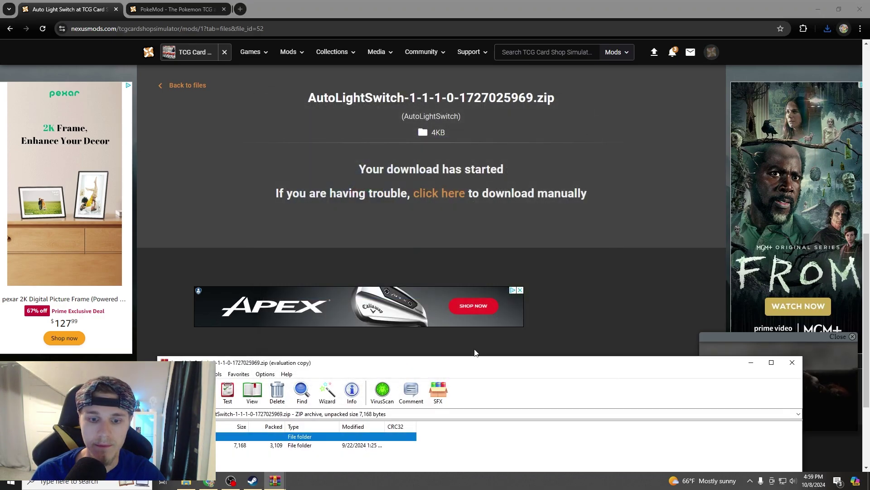
{"action": "left_click_drag", "start_coordinate": [463, 363], "coordinate": [473, 180]}
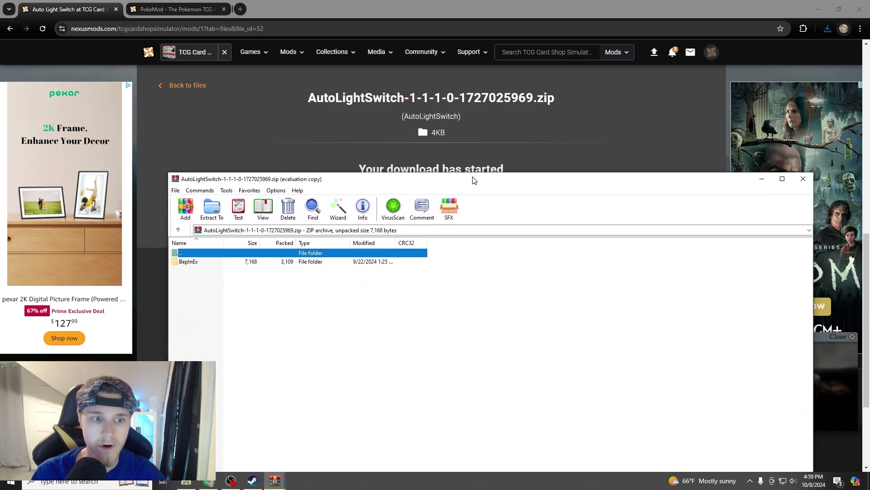
{"action": "double_click", "coordinate": [250, 262]}
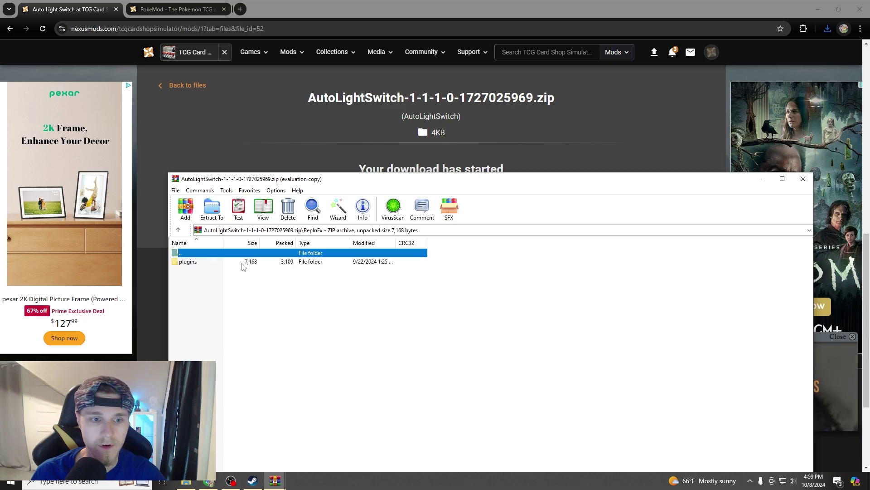
{"action": "left_click_drag", "start_coordinate": [228, 281], "coordinate": [227, 251]}
{"action": "right_click", "coordinate": [228, 262]}
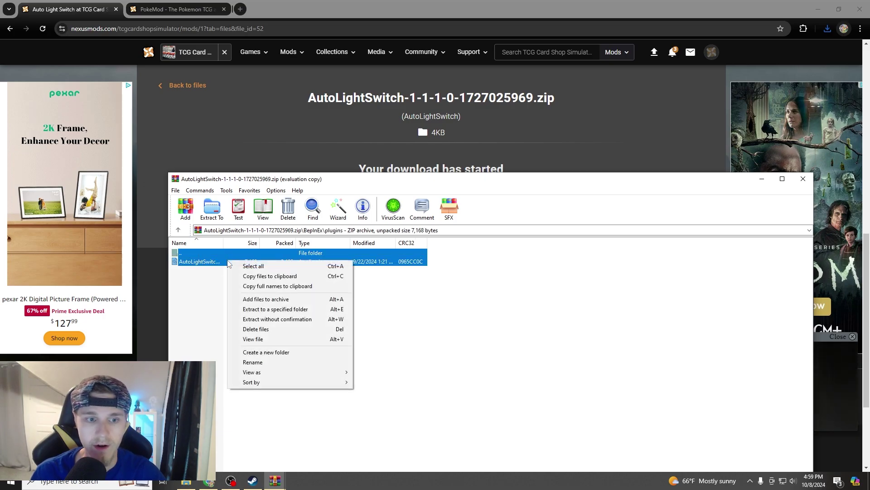
{"action": "left_click", "coordinate": [262, 276]}
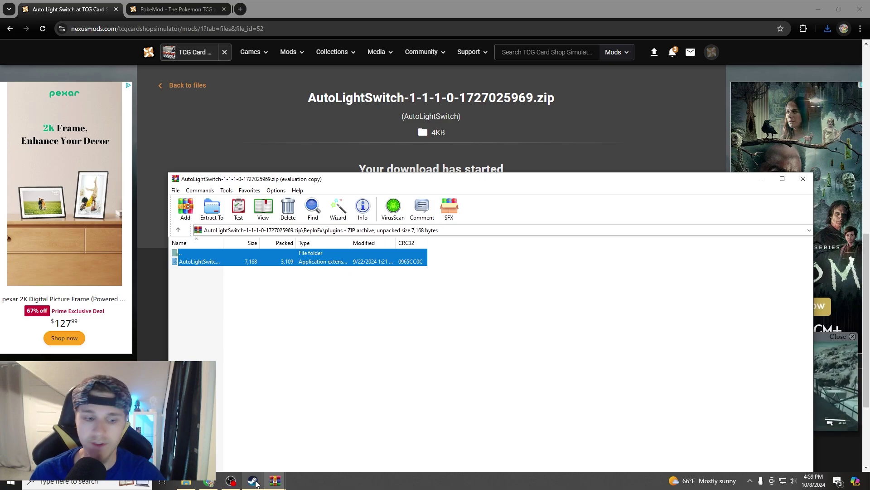
- Paste AutoLightSwitch.dll into the game's BepInEx\plugins folder, then close Explorer
{"action": "left_click", "coordinate": [253, 480]}
{"action": "right_click", "coordinate": [274, 280]}
{"action": "mouse_move", "coordinate": [317, 333]}
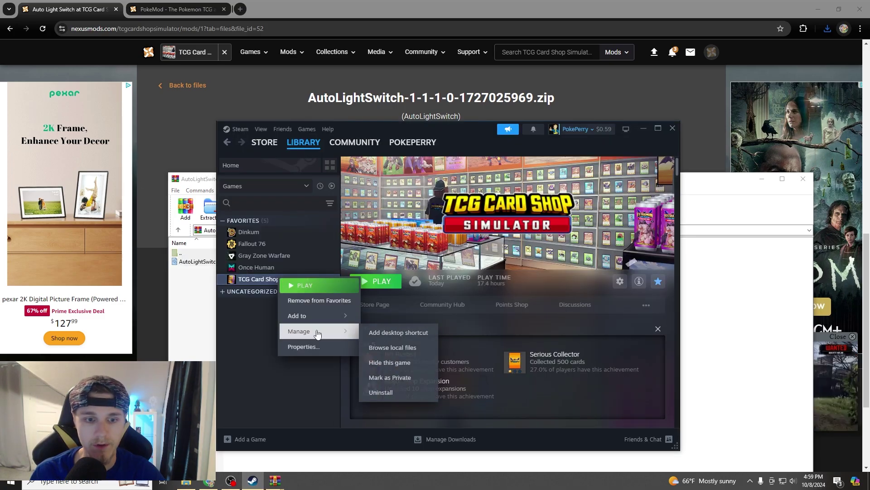
{"action": "left_click", "coordinate": [406, 347]}
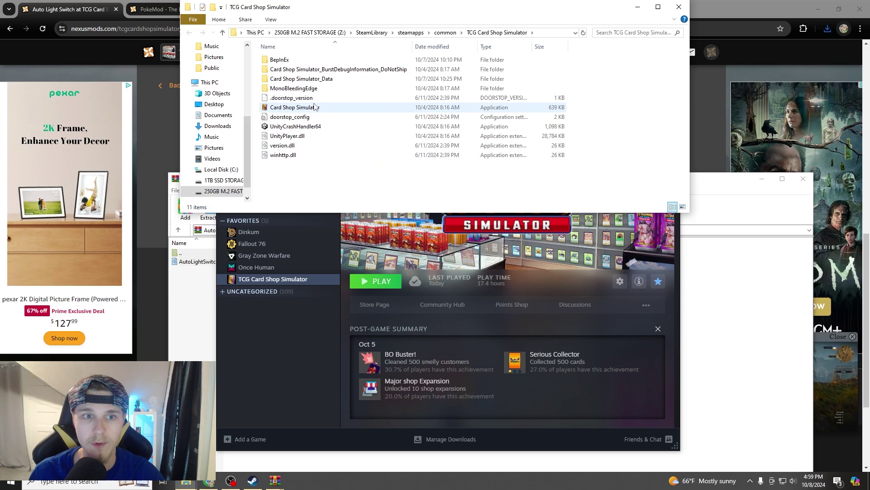
{"action": "double_click", "coordinate": [307, 61]}
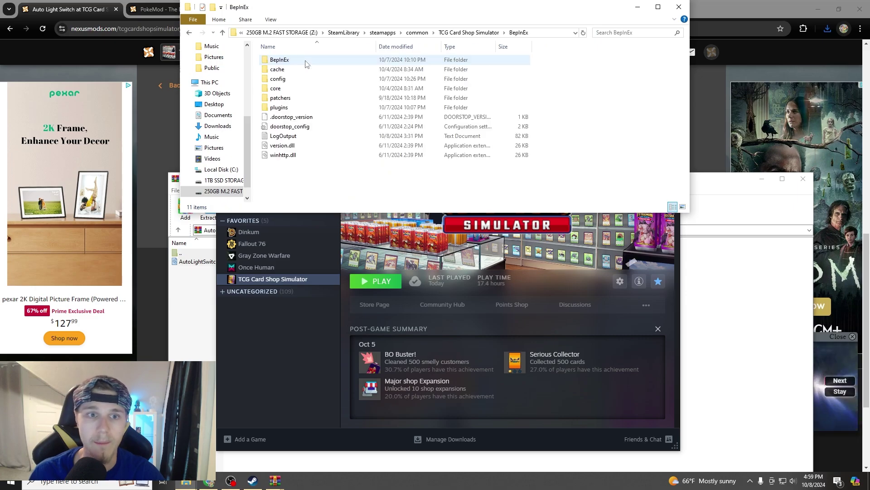
{"action": "double_click", "coordinate": [312, 109]}
{"action": "key", "text": "ctrl+v"}
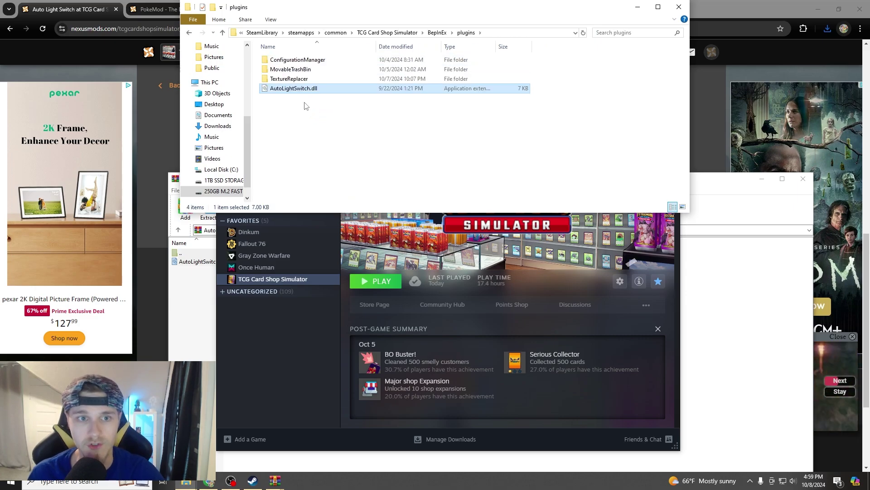
{"action": "left_click", "coordinate": [676, 8]}
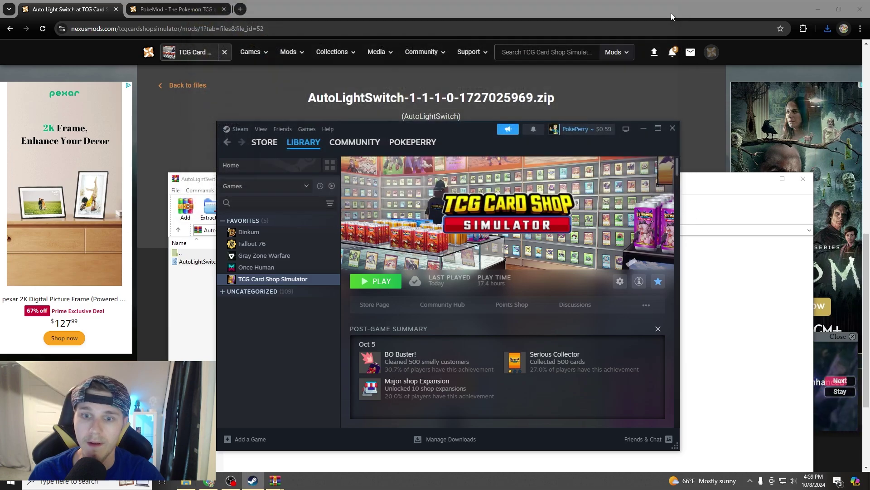
- Launch TCG Card Shop Simulator and switch audio output to the Logitech G432 headset
{"action": "left_click", "coordinate": [377, 281]}
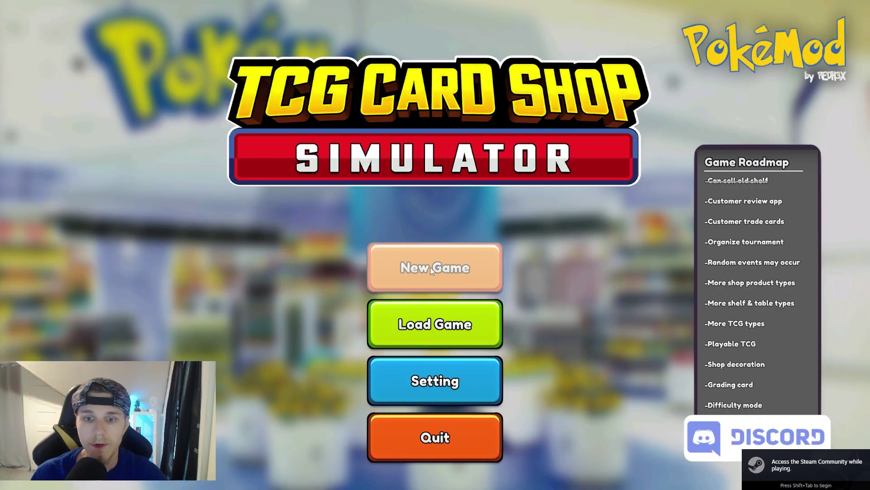
{"action": "left_click", "coordinate": [455, 322]}
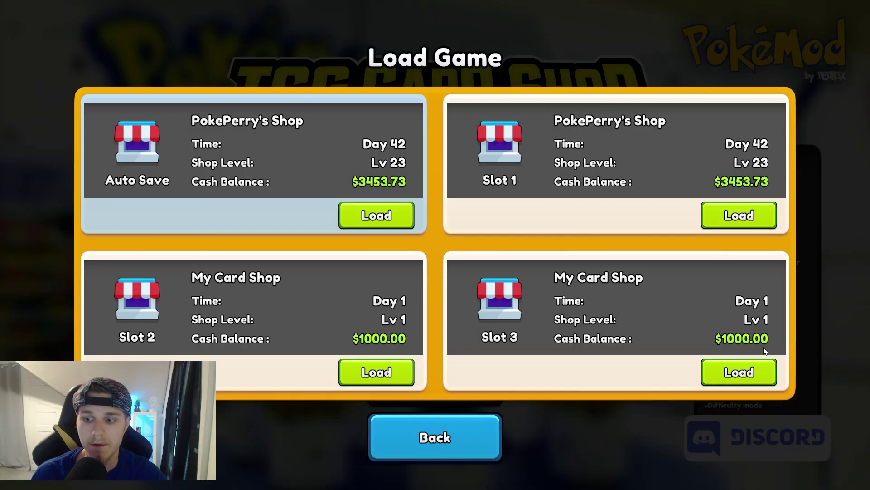
{"action": "key", "text": "super"}
{"action": "left_click", "coordinate": [793, 481]}
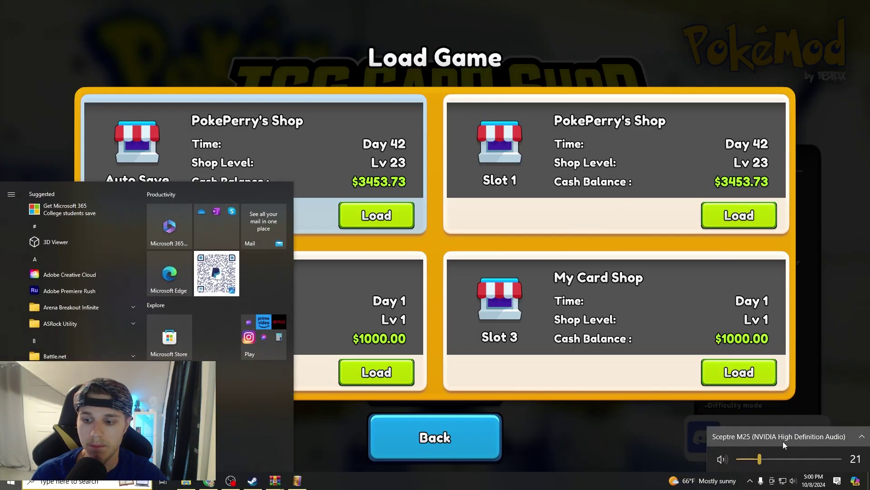
{"action": "left_click", "coordinate": [782, 431]}
{"action": "left_click", "coordinate": [770, 403]}
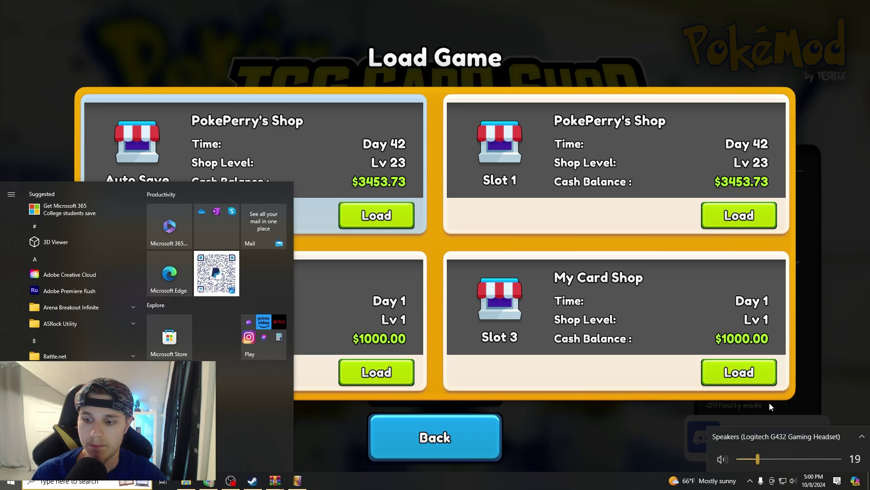
{"action": "left_click", "coordinate": [614, 442]}
- Load the Slot 1 save and confirm the overwrite prompt
{"action": "key", "text": "Escape"}
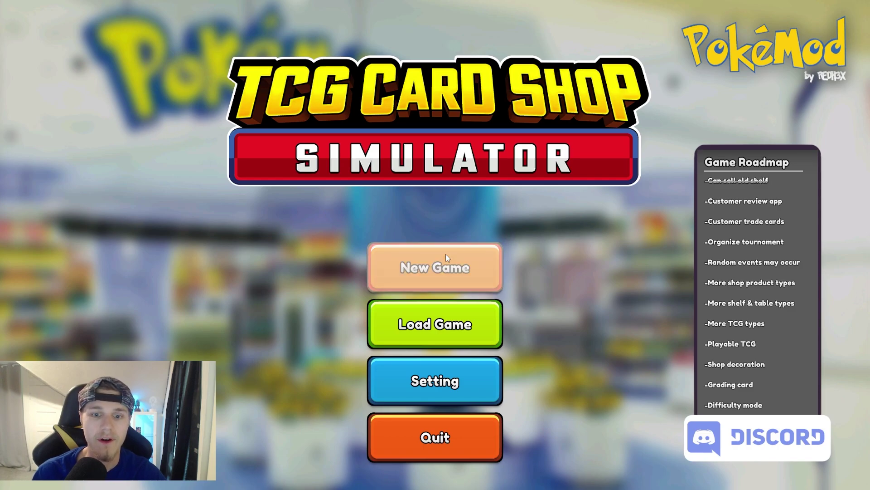
{"action": "left_click", "coordinate": [449, 319]}
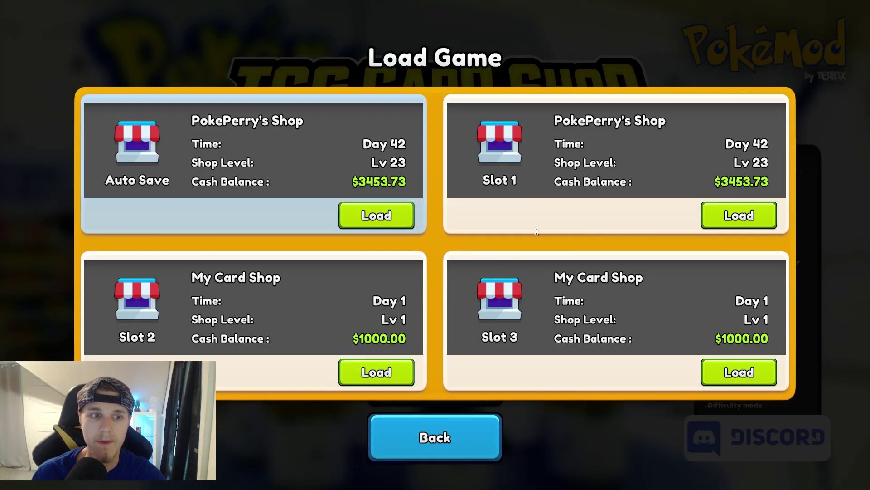
{"action": "left_click", "coordinate": [720, 214]}
{"action": "left_click", "coordinate": [346, 331]}
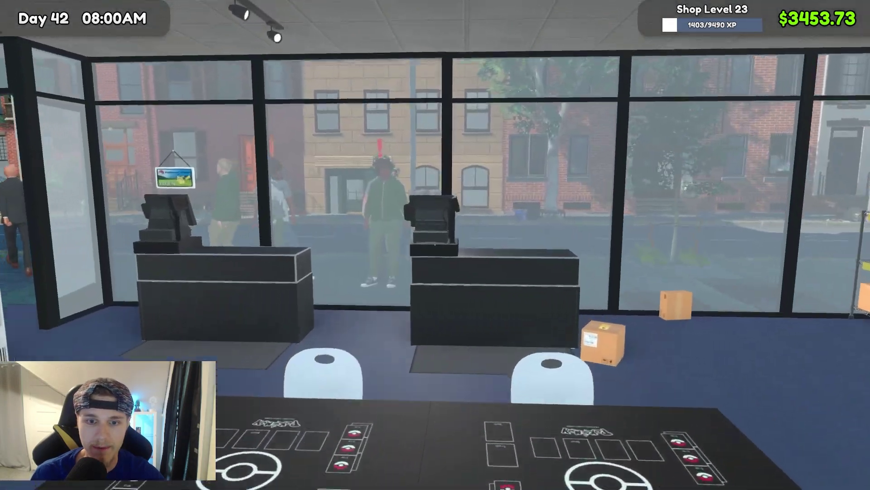
- Browse the phone's stock order store, viewing figurine and accessory products
{"action": "key", "text": "Tab"}
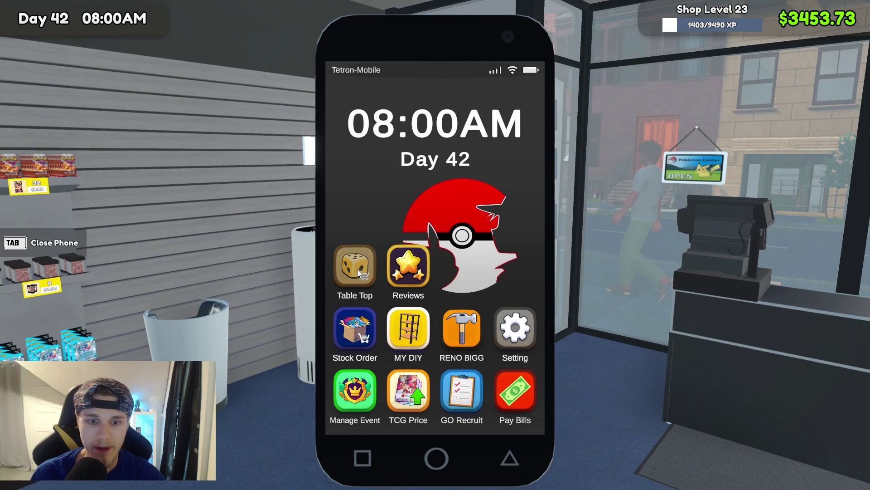
{"action": "left_click", "coordinate": [359, 327]}
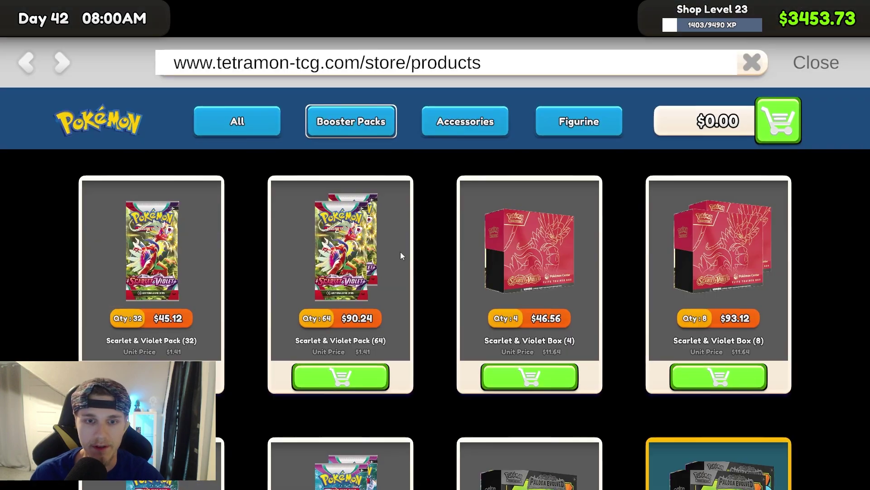
{"action": "left_click", "coordinate": [546, 123]}
{"action": "scroll", "coordinate": [399, 290], "scroll_direction": "down", "scroll_amount": 4}
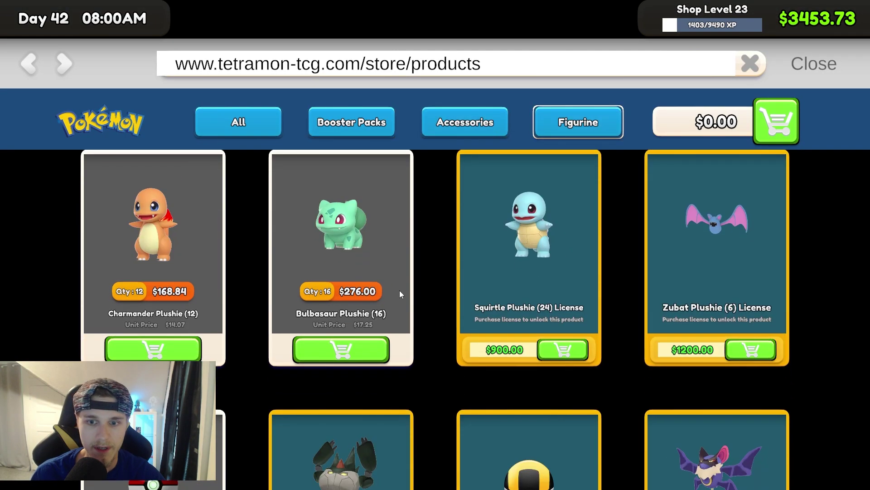
{"action": "scroll", "coordinate": [450, 284], "scroll_direction": "up", "scroll_amount": 3}
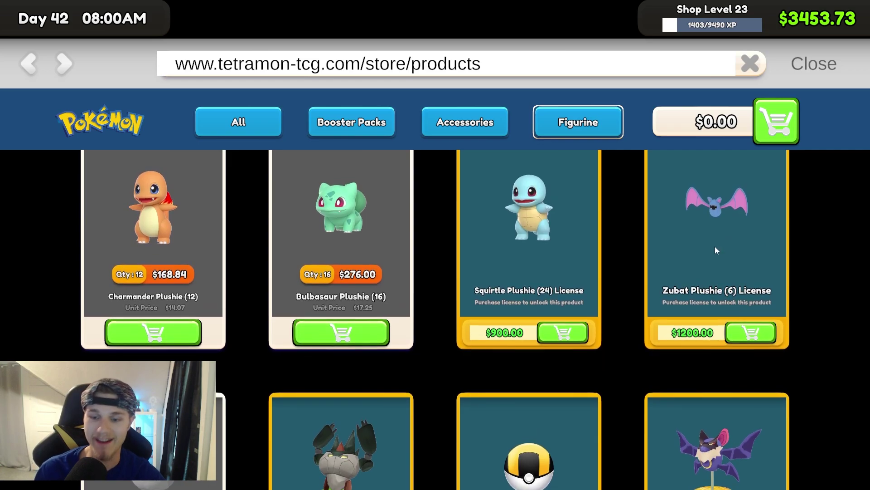
{"action": "left_click", "coordinate": [461, 122]}
- Close the store, walk toward the entrance, and open the F1 plugin settings
{"action": "key", "text": "Escape"}
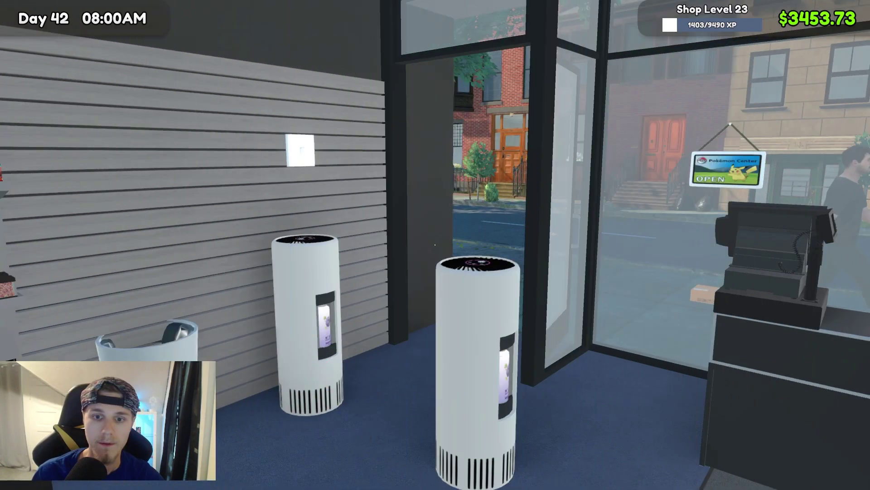
{"action": "key", "text": "w"}
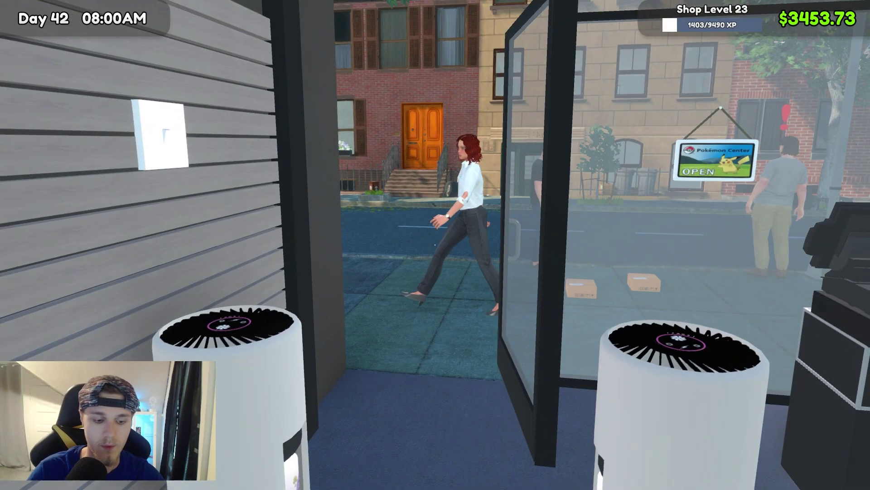
{"action": "key", "text": "F1"}
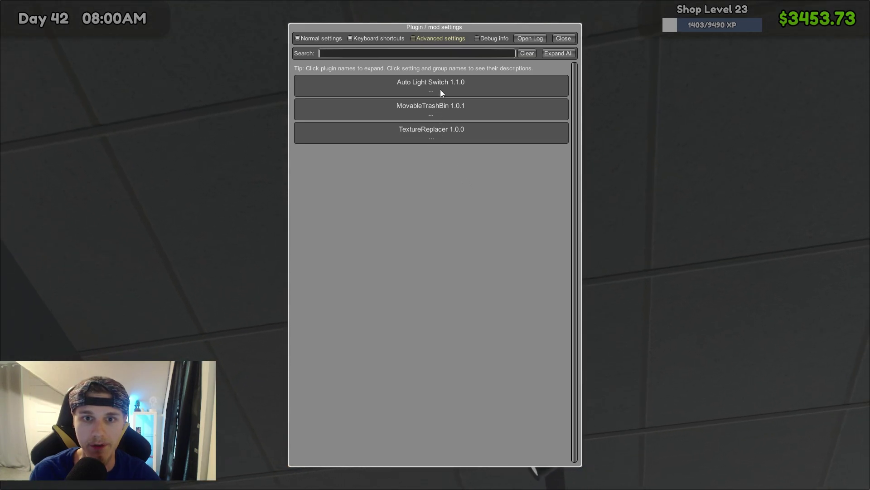
- Set Auto Light Switch's LightOnTime from 16:00 to 18:00, close settings, and flip the wall switch
{"action": "left_click", "coordinate": [440, 89]}
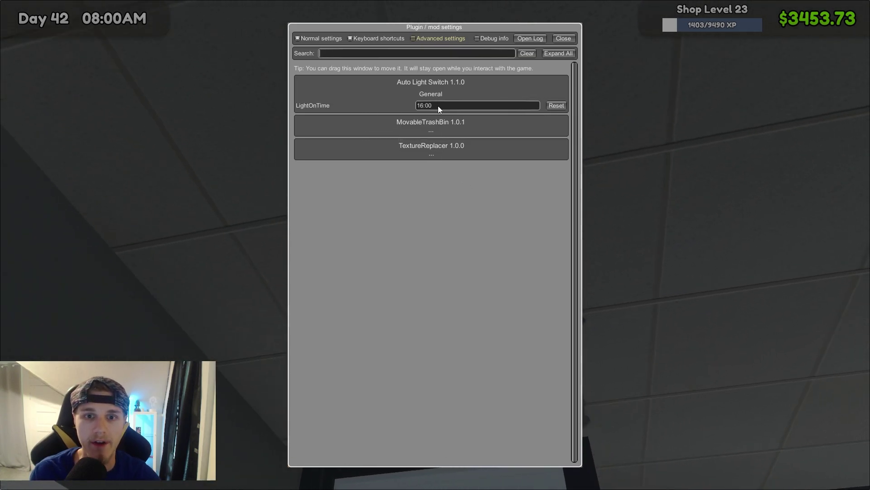
{"action": "left_click", "coordinate": [439, 107]}
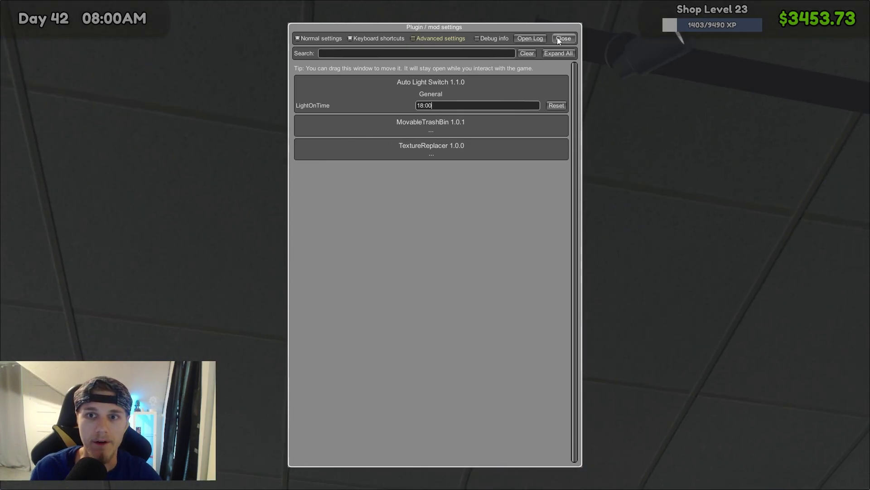
{"action": "left_click", "coordinate": [560, 38]}
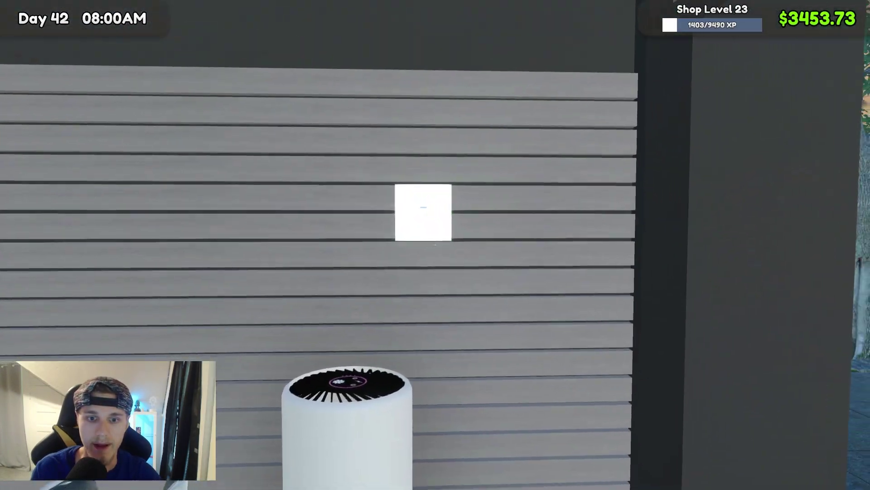
{"action": "left_click", "coordinate": [435, 245]}
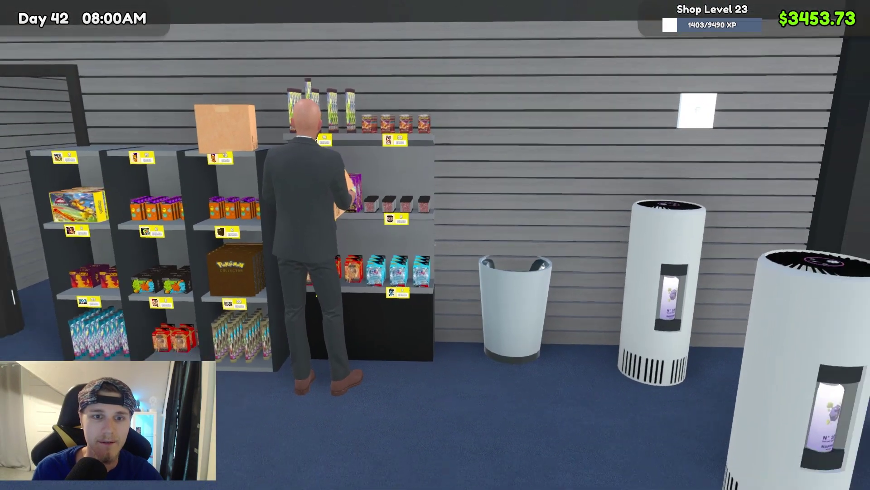
{"action": "key", "text": "super"}
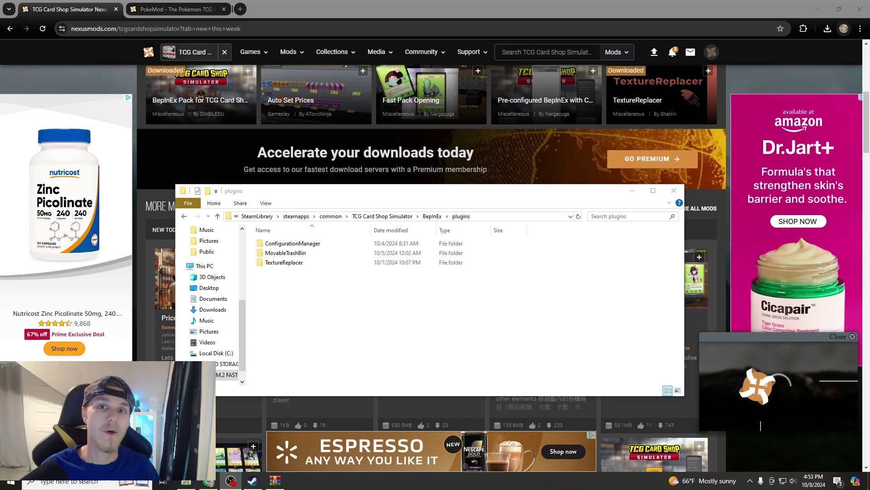